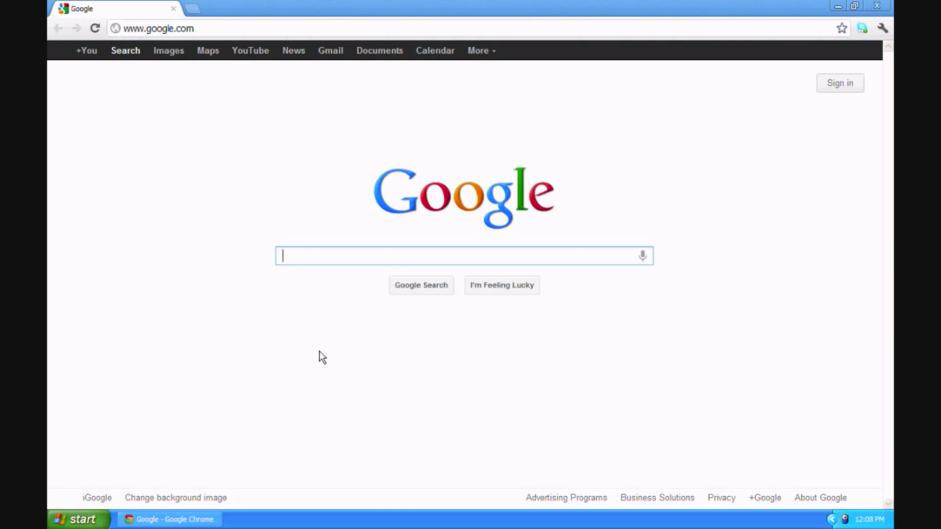
- Search Google for 'FR-3x editor'
text(F)
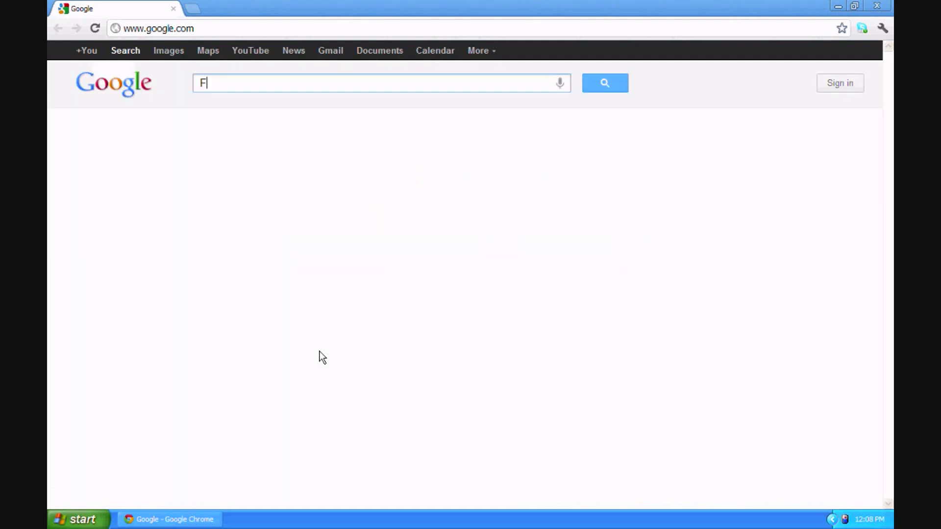
text(R-3)
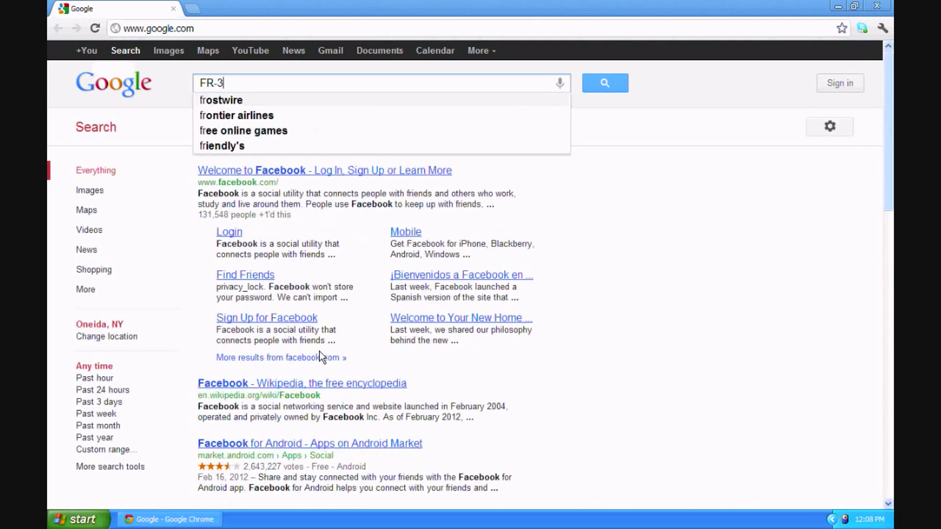
text(x)
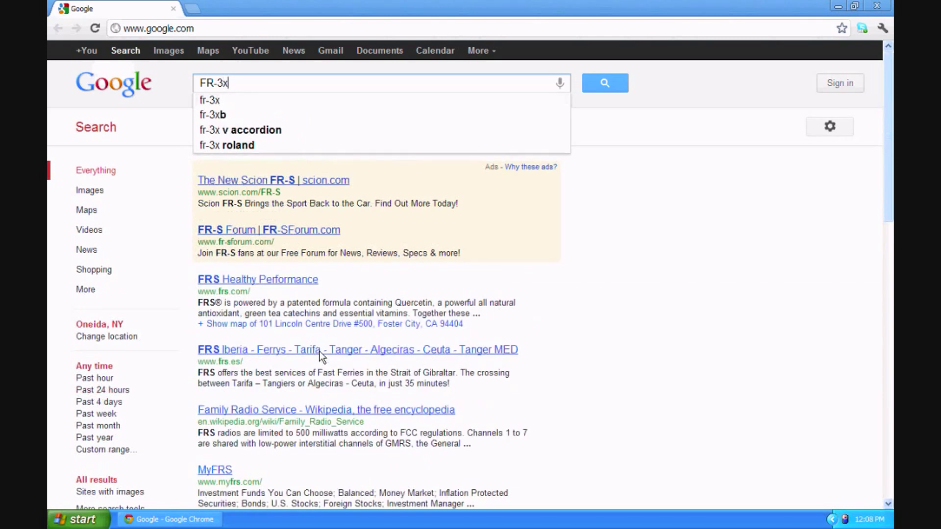
text( edit)
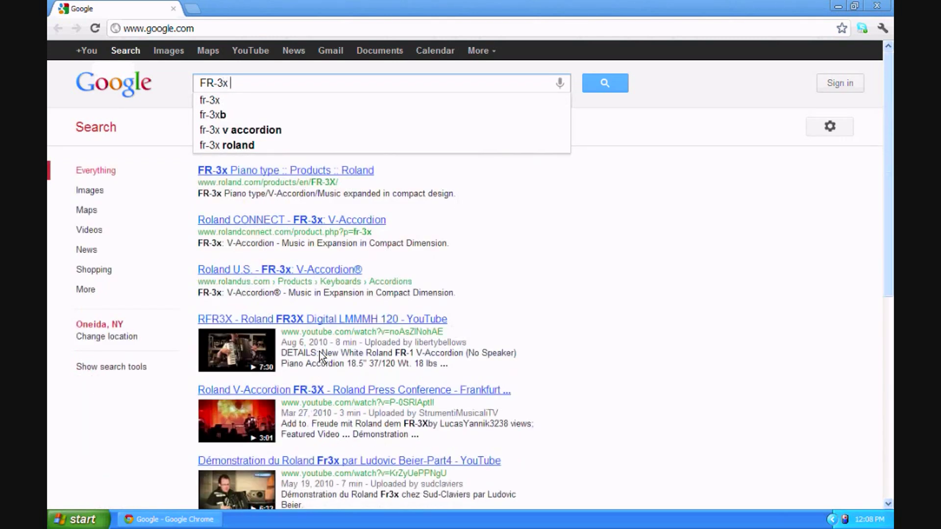
text(or)
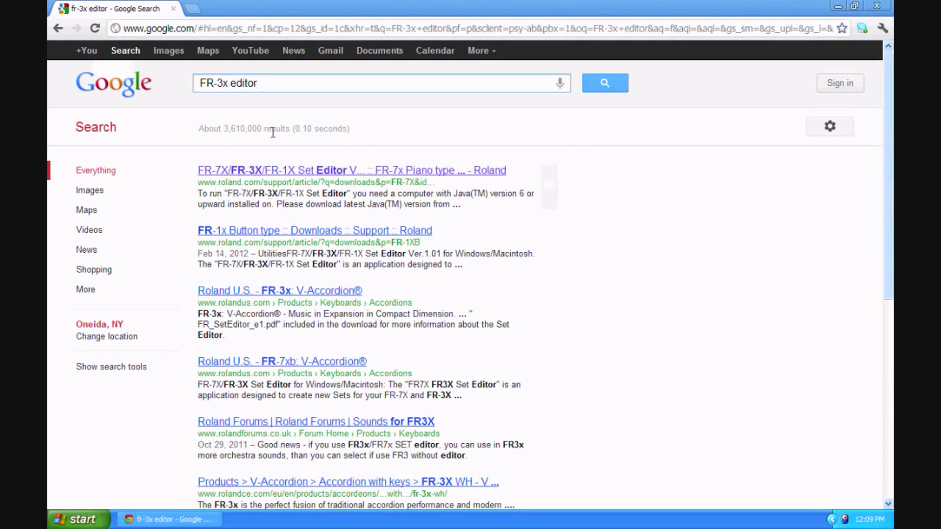
- On Roland's FR-7X/FR-3X/FR-1X Set Editor page, accept the license and download the Windows zip
click(284, 172)
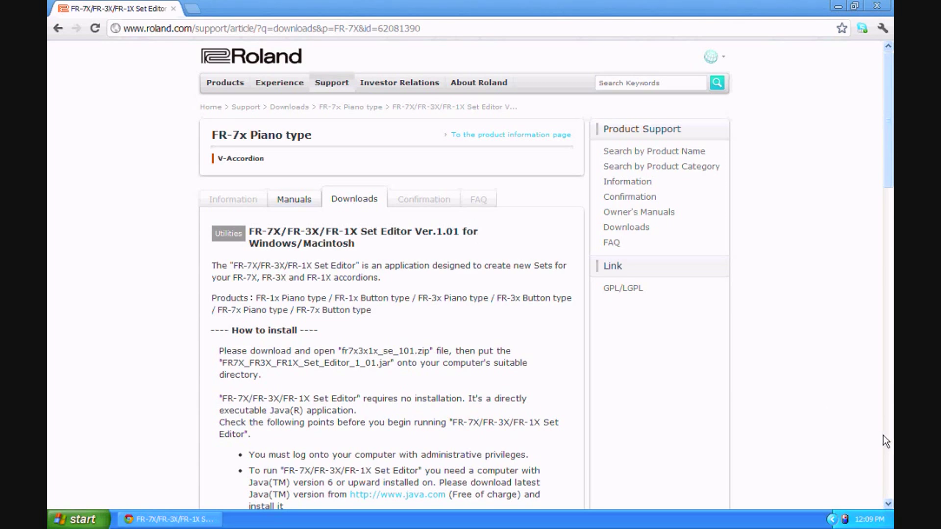
scroll(886, 456, down, 15)
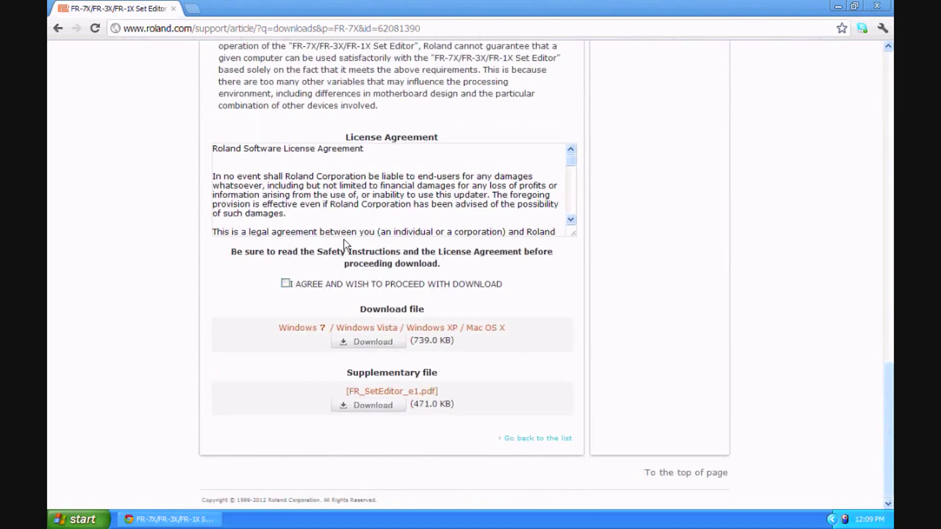
click(285, 284)
click(366, 341)
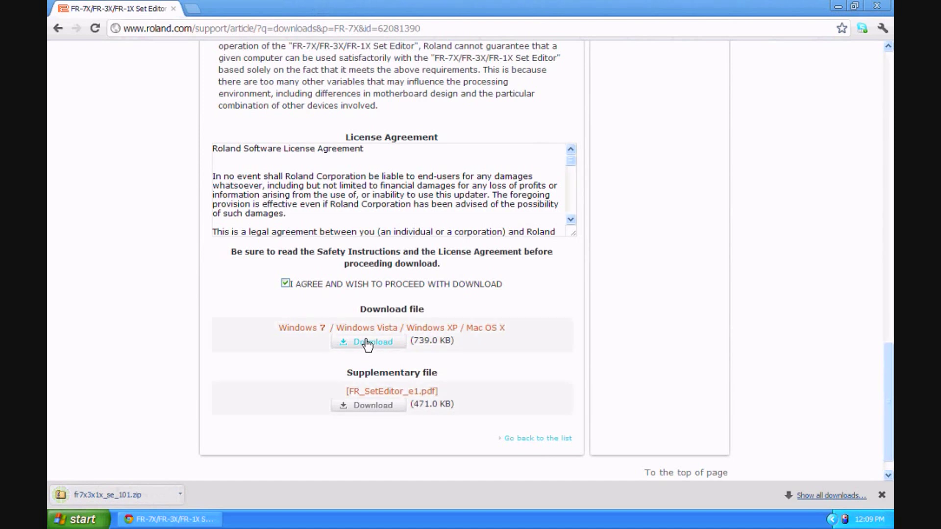
- Show fr7x3x1x_se_101.zip in the Downloads folder and open it in Explorer
click(180, 493)
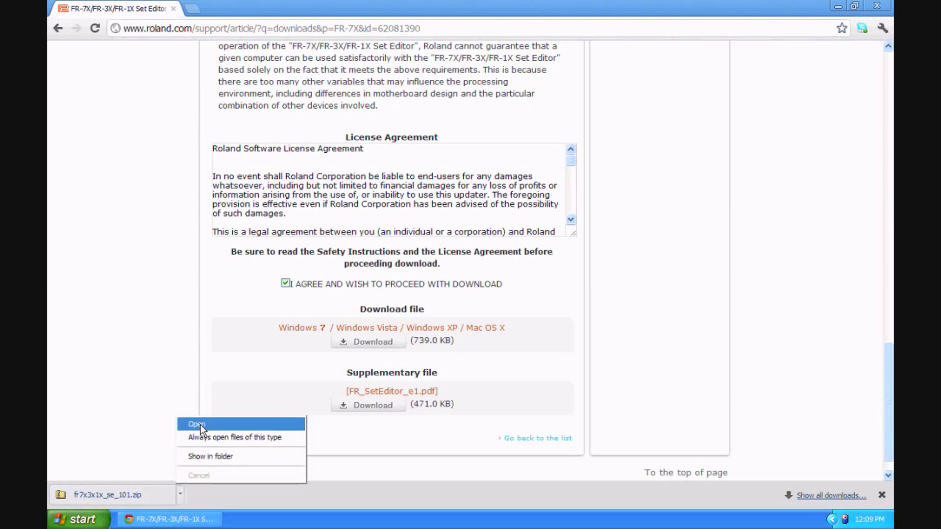
click(201, 454)
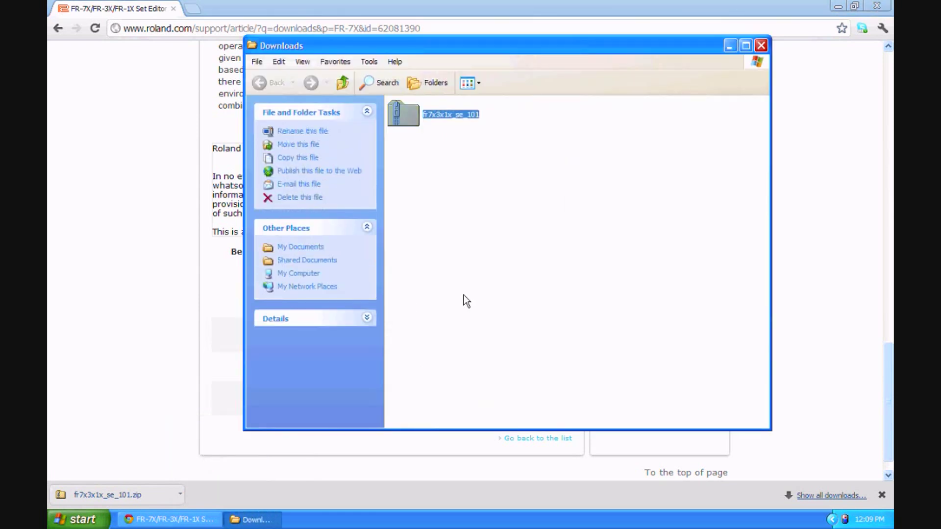
click(466, 166)
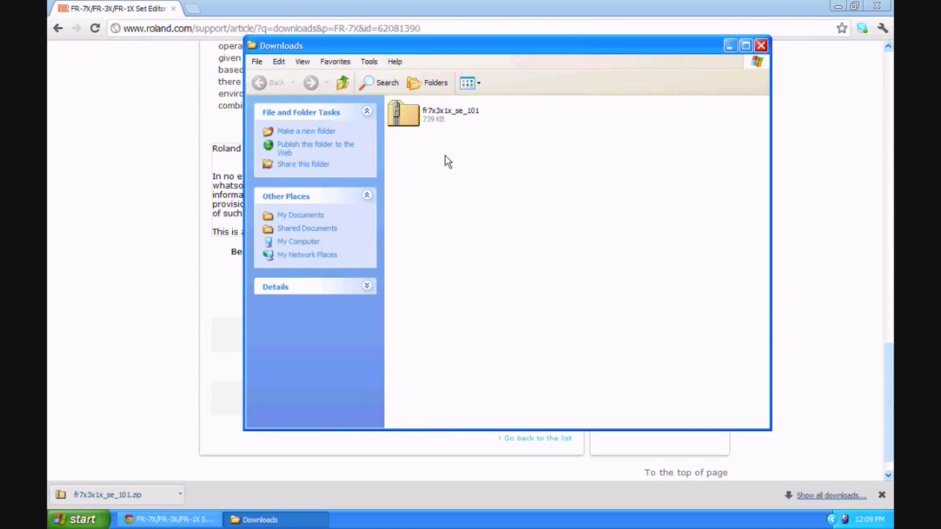
double_click(409, 116)
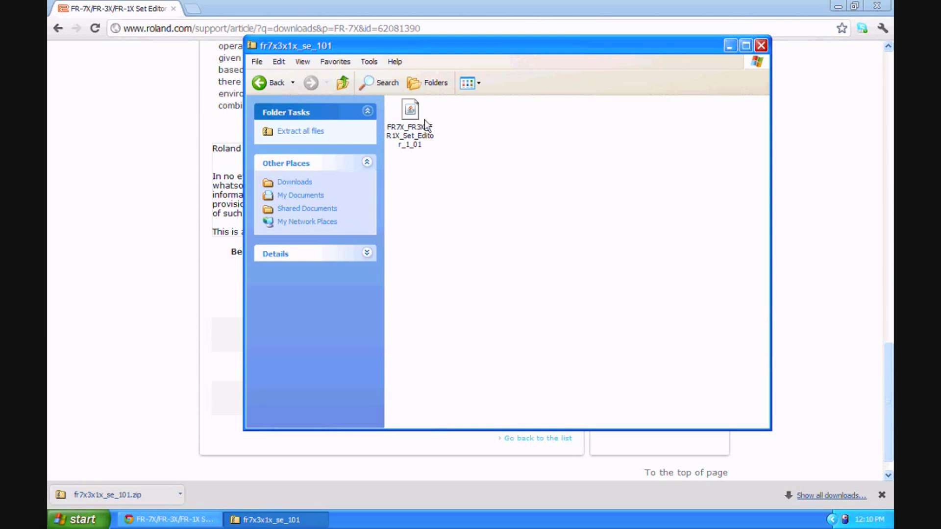
- Launch the Set Editor jar, maximize its window, and choose the FR-3X model
double_click(413, 116)
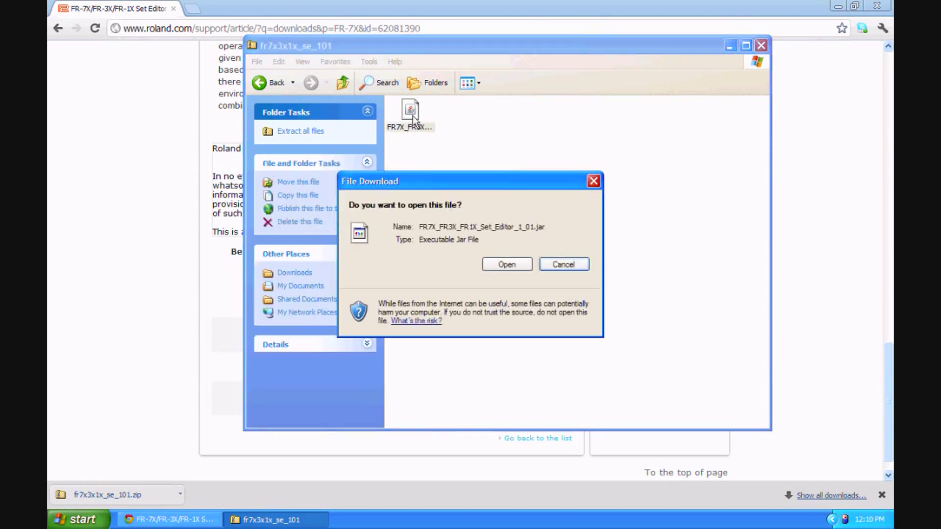
click(511, 265)
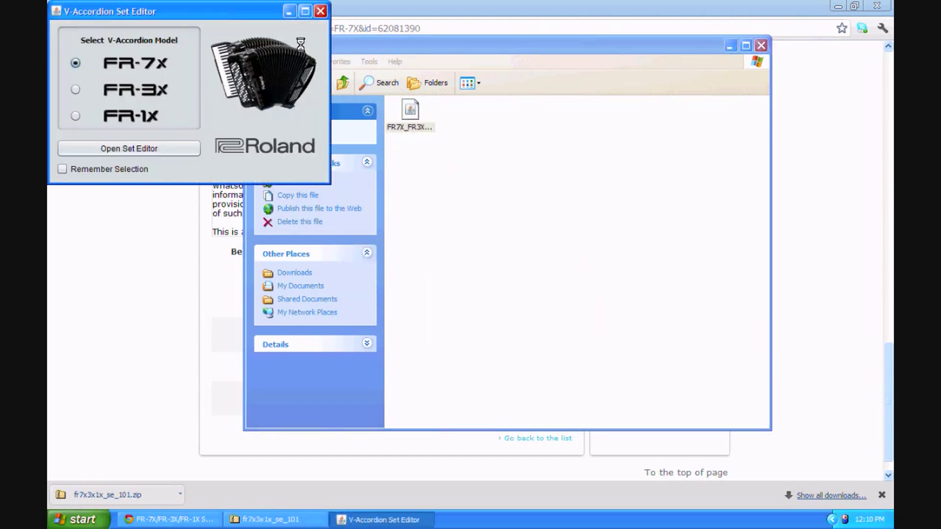
click(306, 11)
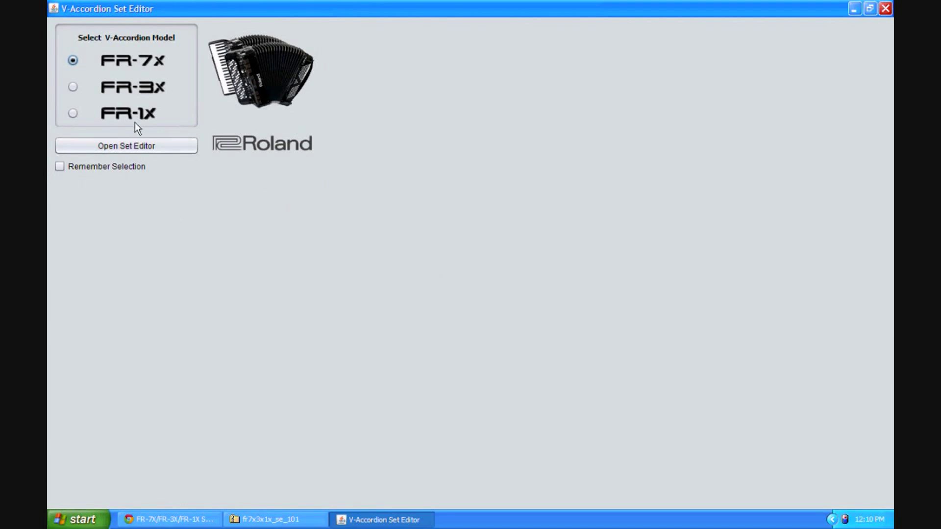
click(73, 87)
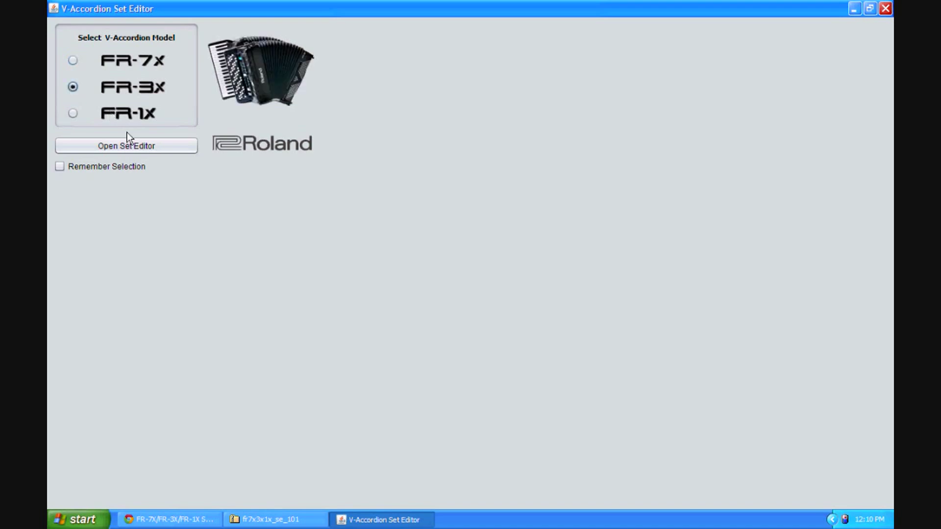
click(133, 149)
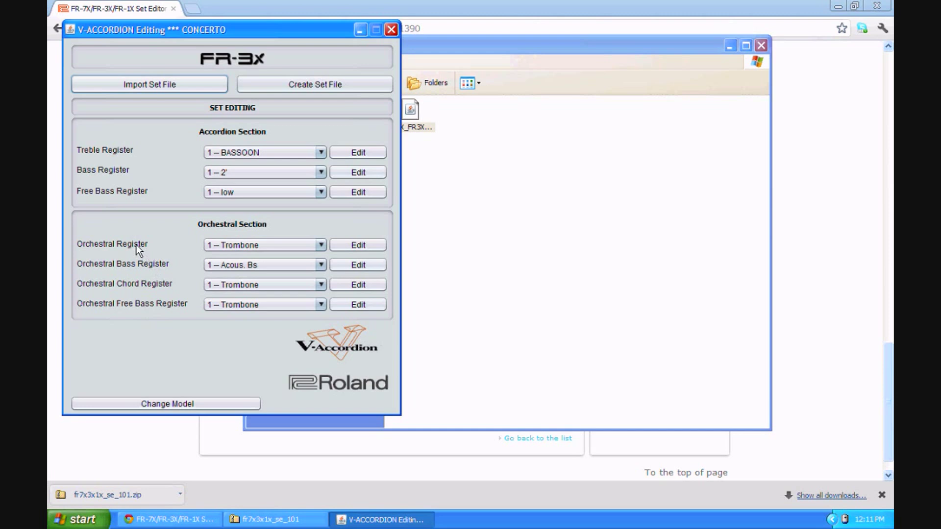
- Check the Orchestral Register choices, leaving Trombone selected
click(249, 247)
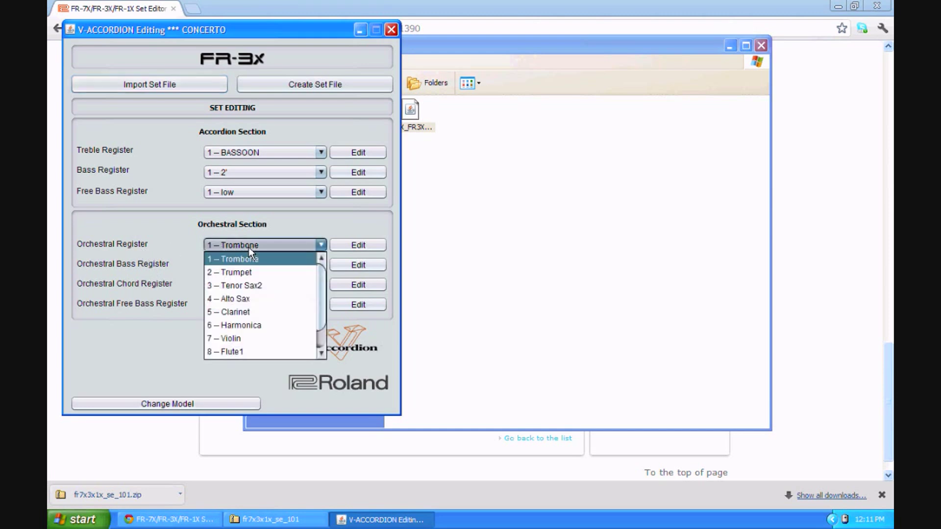
click(357, 246)
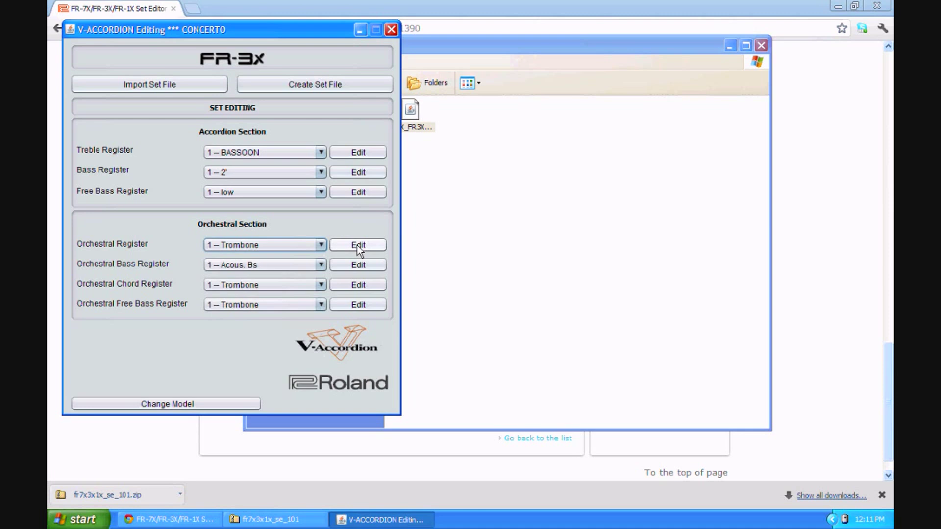
- Edit Orchestral Register 1 and pick the KrynTrump1 [Exp - Alpine] timbre from the list
click(357, 245)
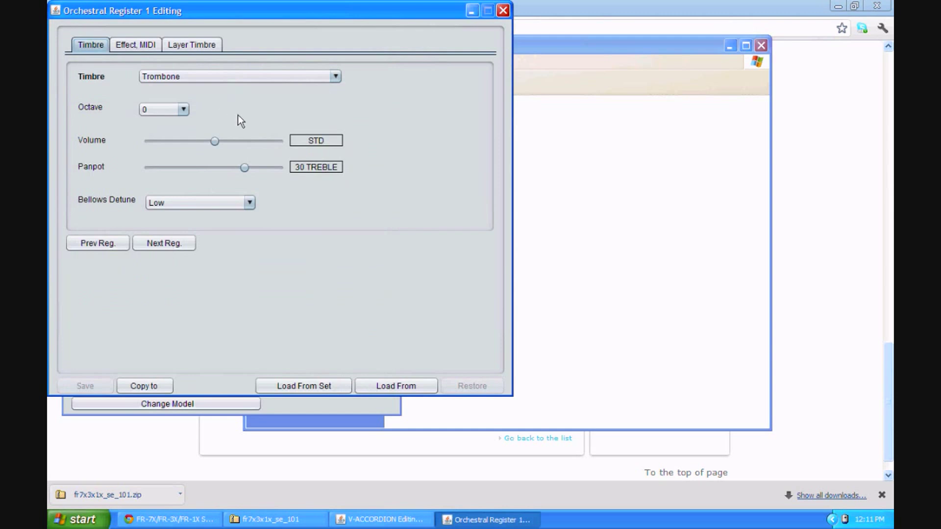
click(336, 76)
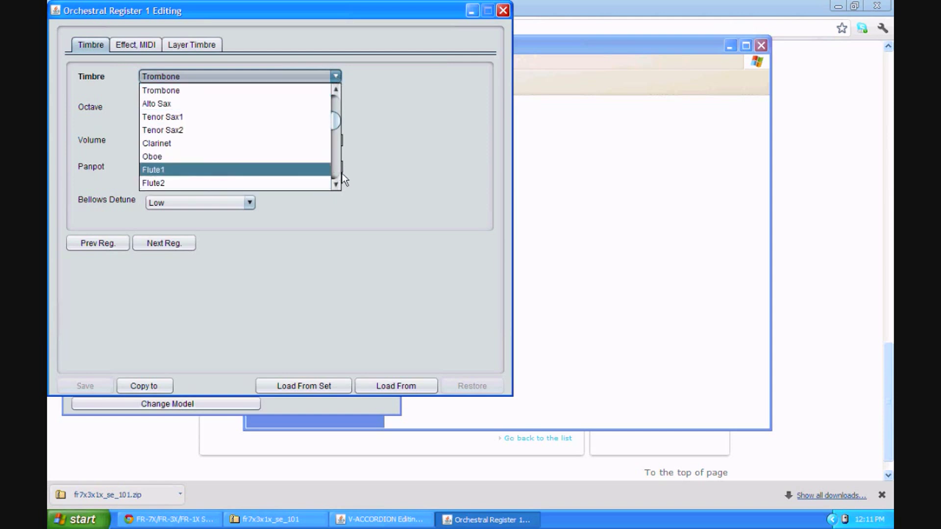
click(335, 186)
click(335, 186)
click(335, 187)
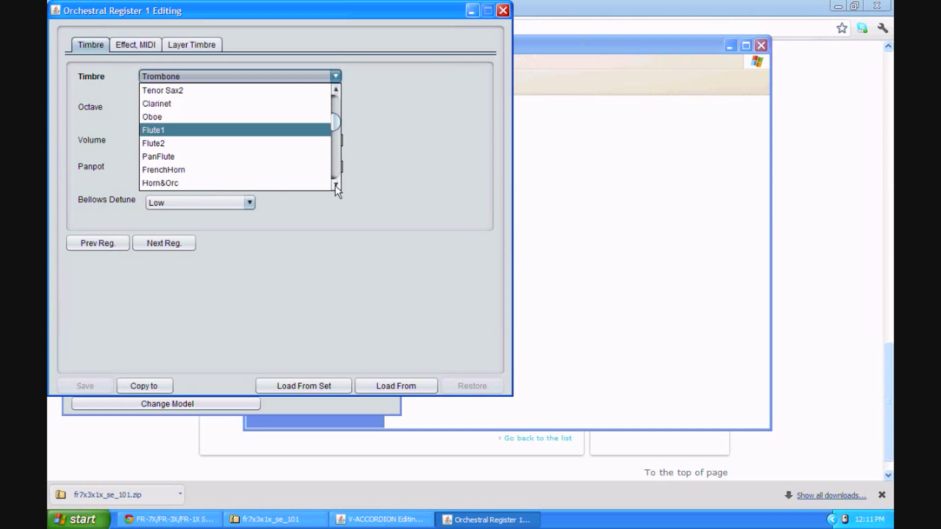
click(335, 186)
click(335, 186)
click(335, 186)
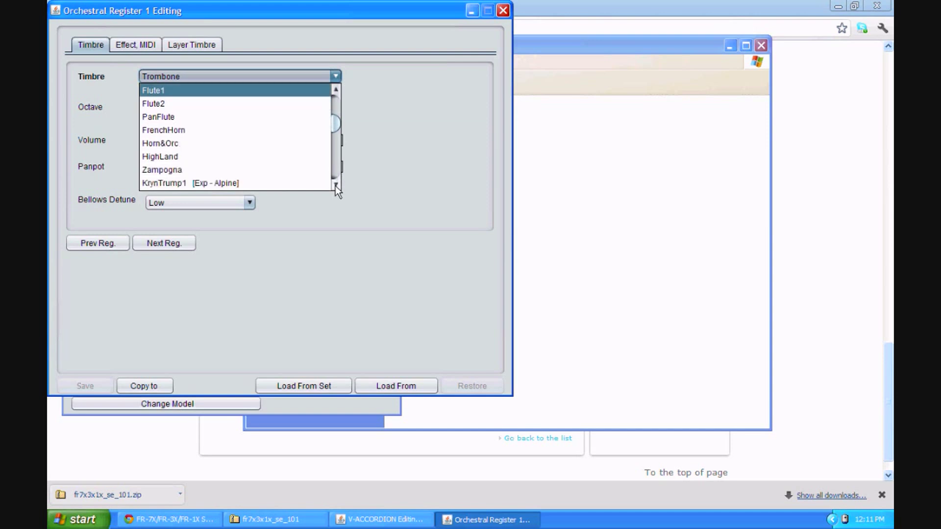
click(335, 186)
click(335, 185)
click(336, 186)
click(335, 185)
click(336, 185)
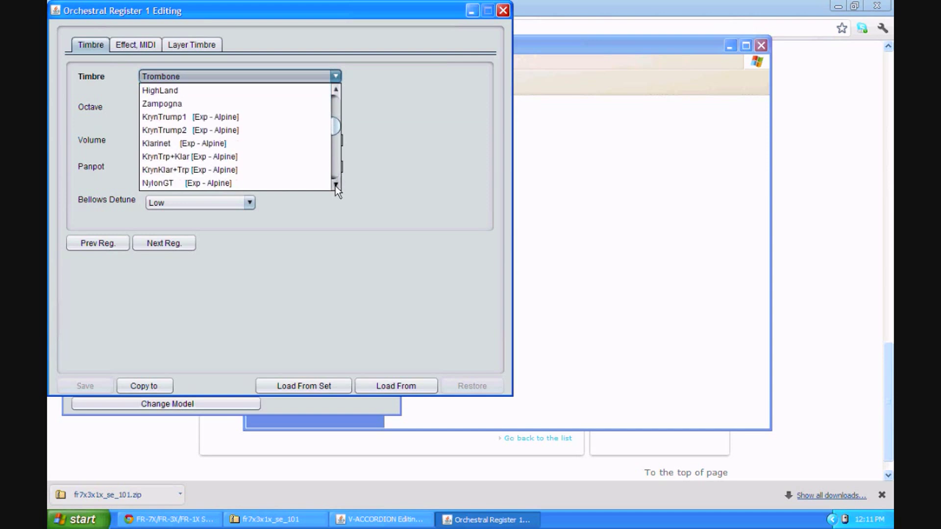
click(335, 87)
click(336, 87)
click(335, 88)
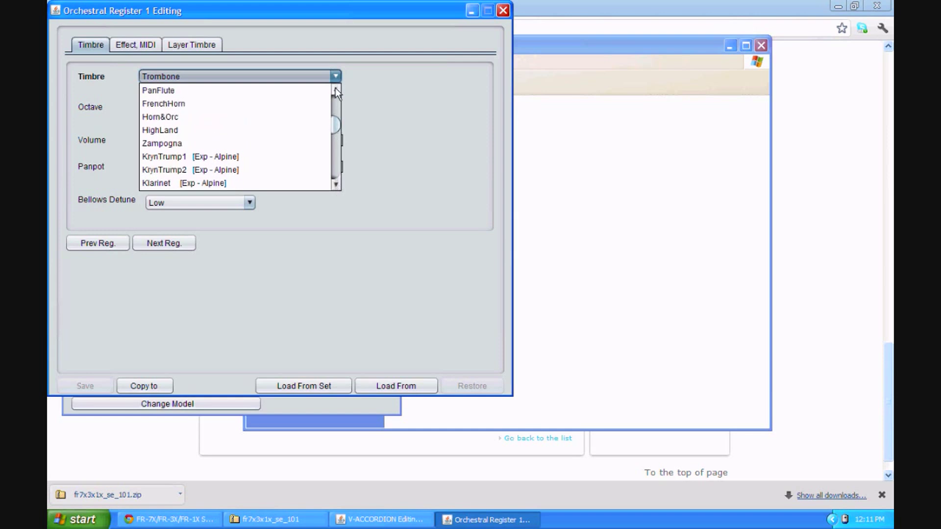
click(299, 157)
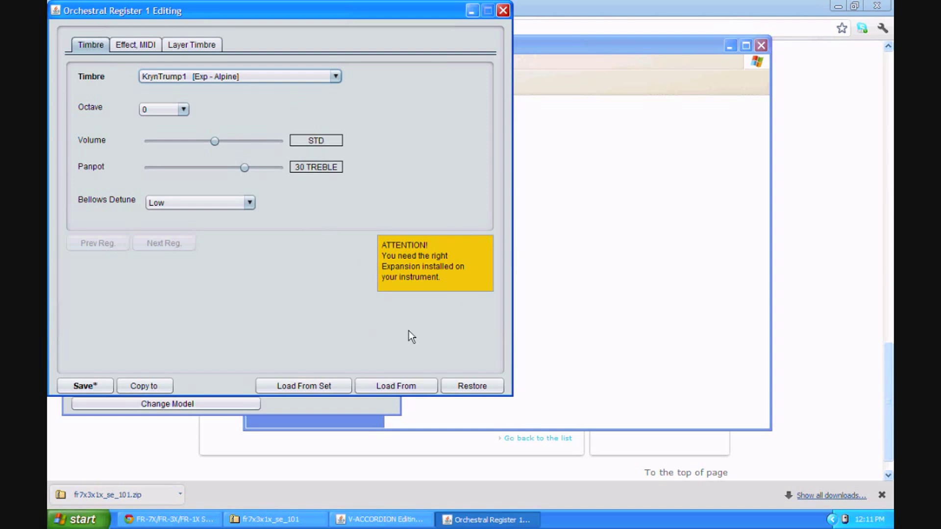
- Switch Orchestral Register 1's timbre to HighLand and save the register
click(334, 77)
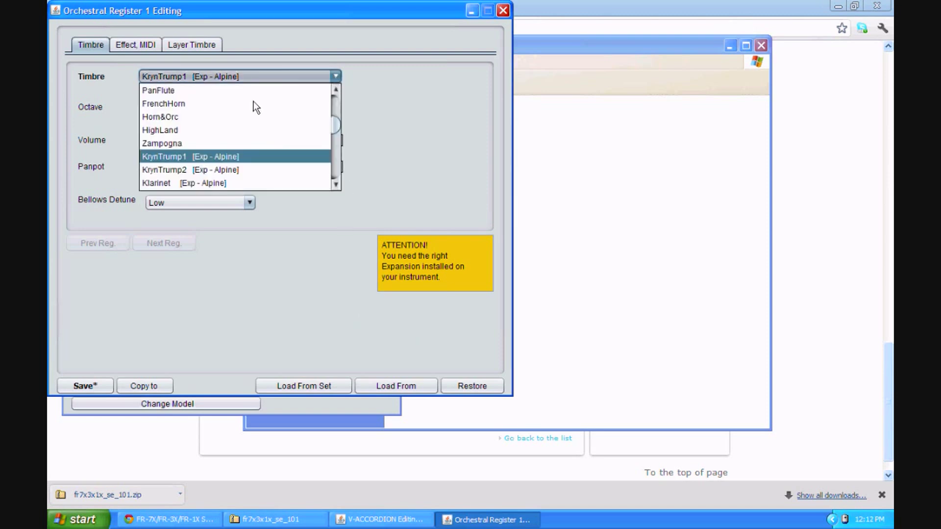
click(205, 127)
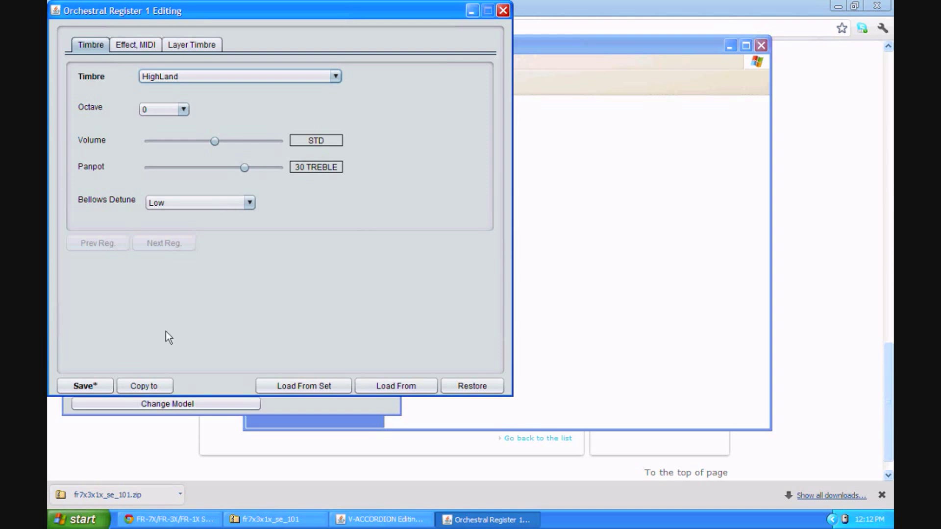
click(83, 386)
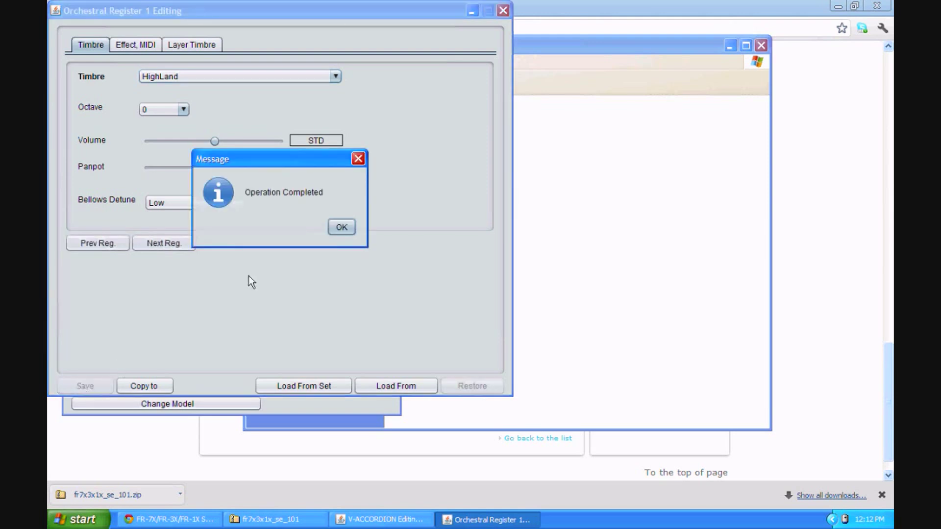
- Close register 1 editing, select '2 – Trumpet' as Orchestral Register, and edit it
click(341, 228)
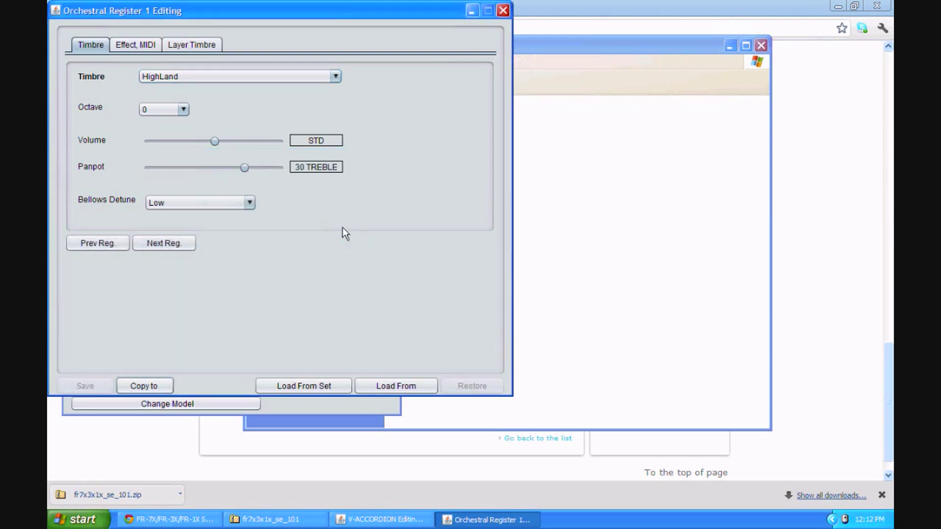
click(503, 10)
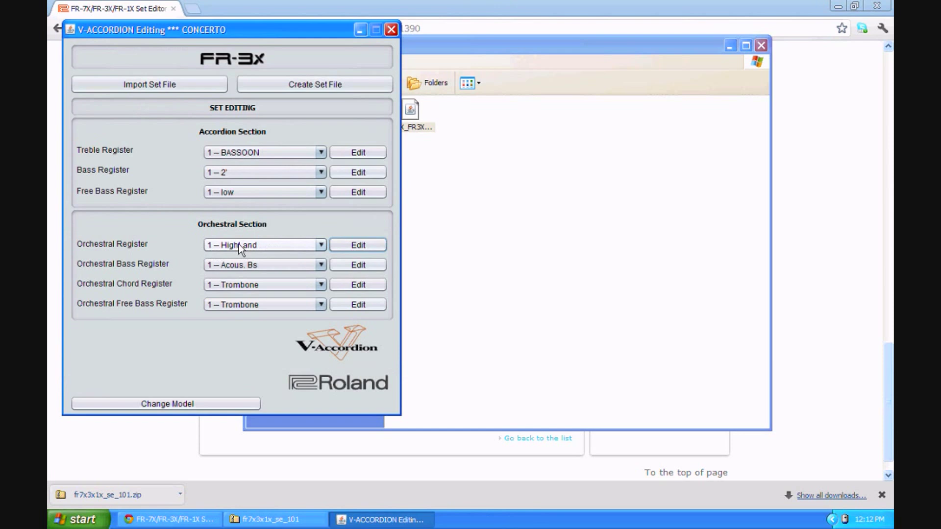
click(320, 244)
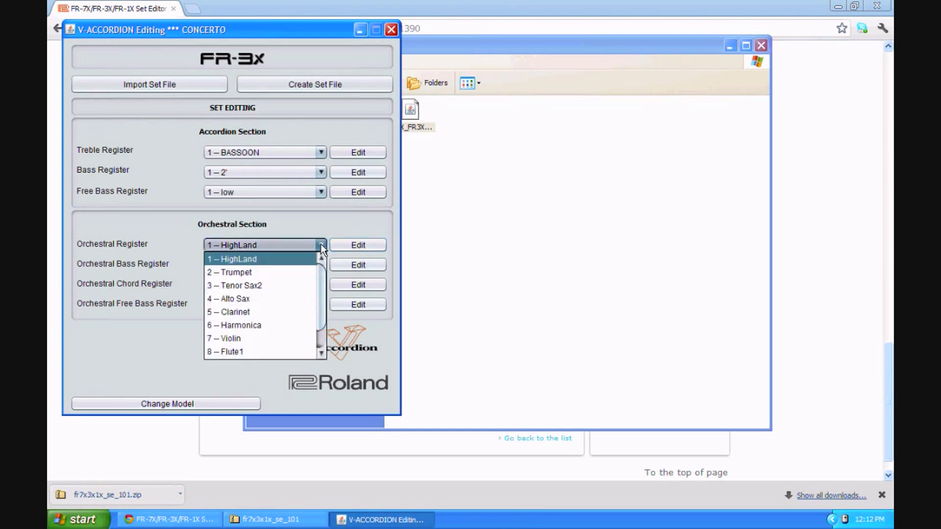
click(272, 268)
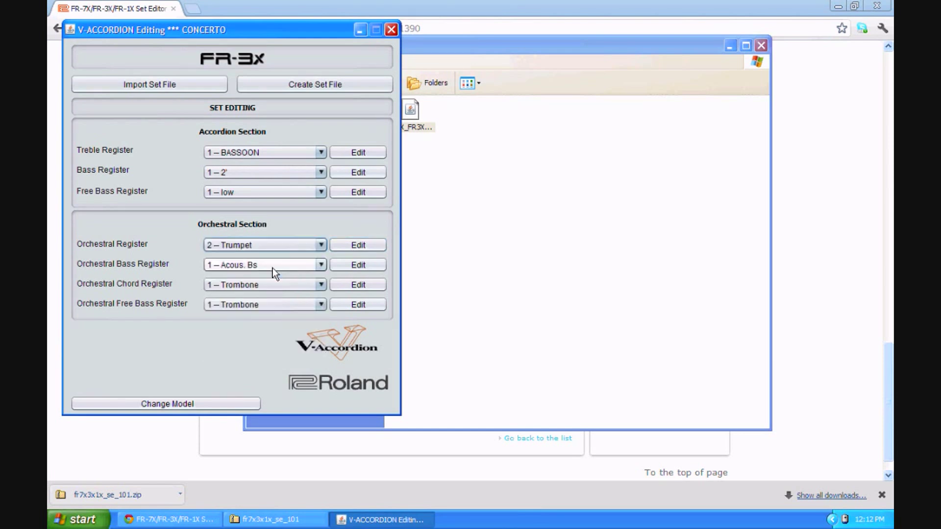
click(361, 248)
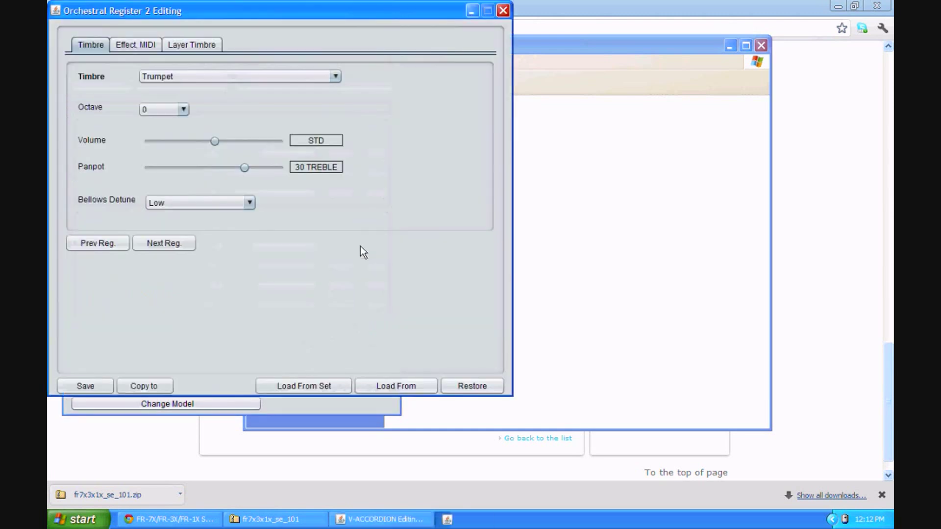
- Change register 2's timbre from Trumpet to Ac.Piano, save, and close its editing window
click(336, 76)
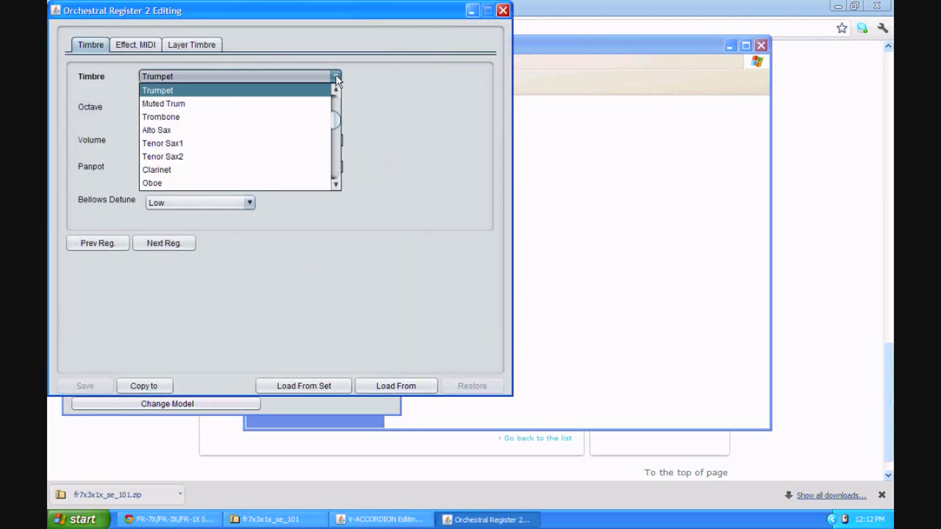
drag(334, 131, 335, 105)
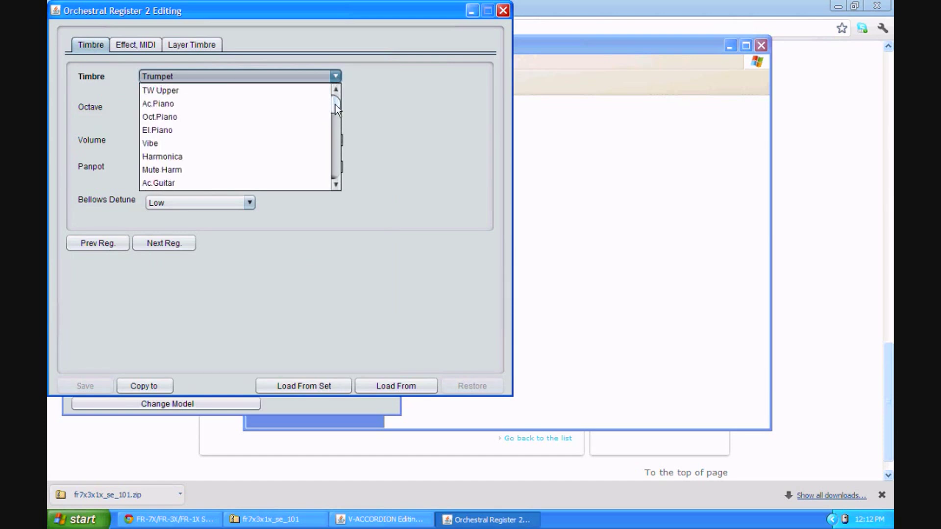
click(257, 108)
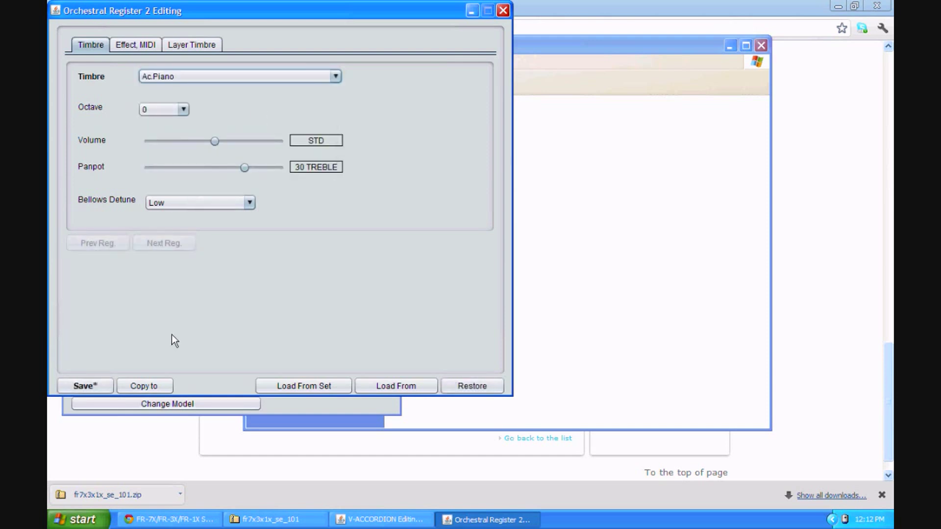
click(81, 385)
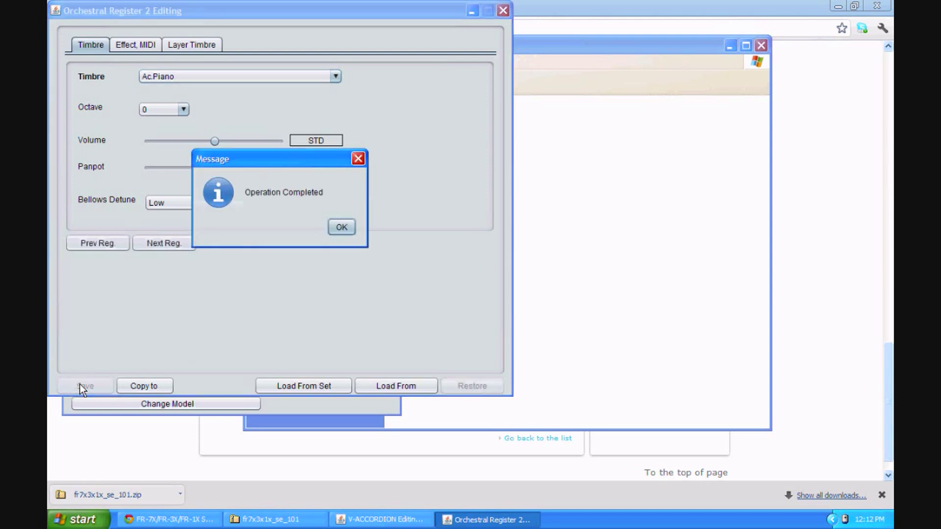
click(342, 227)
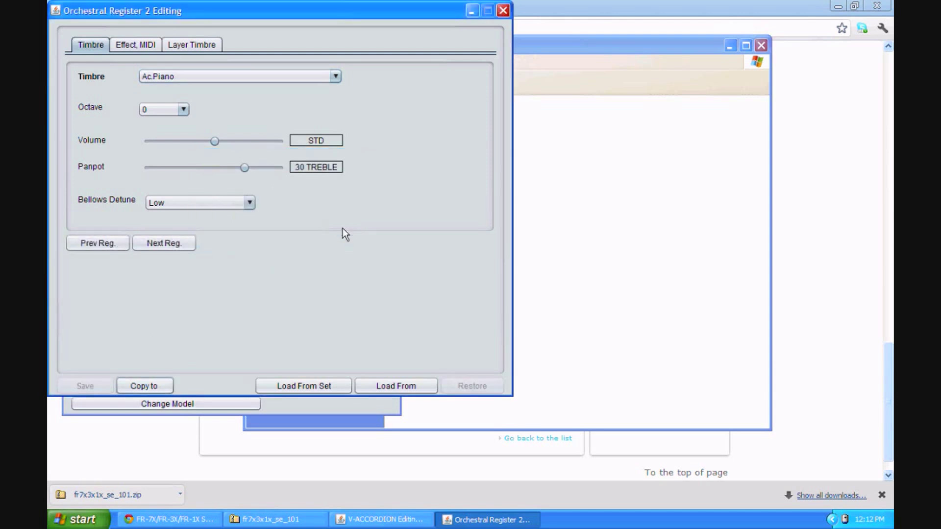
click(503, 10)
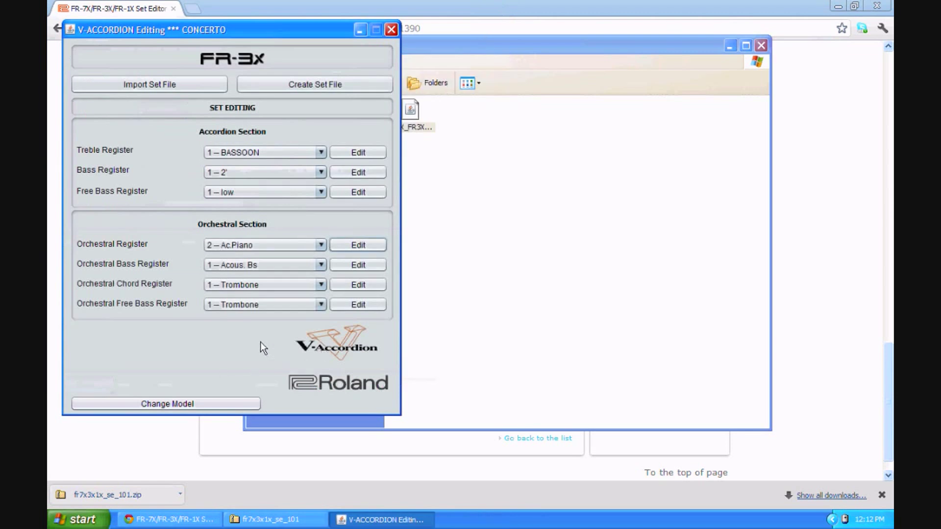
- Review the Orchestral Register slots for HighLand and Ac.Piano, ending on '1 – HighLand'
click(321, 248)
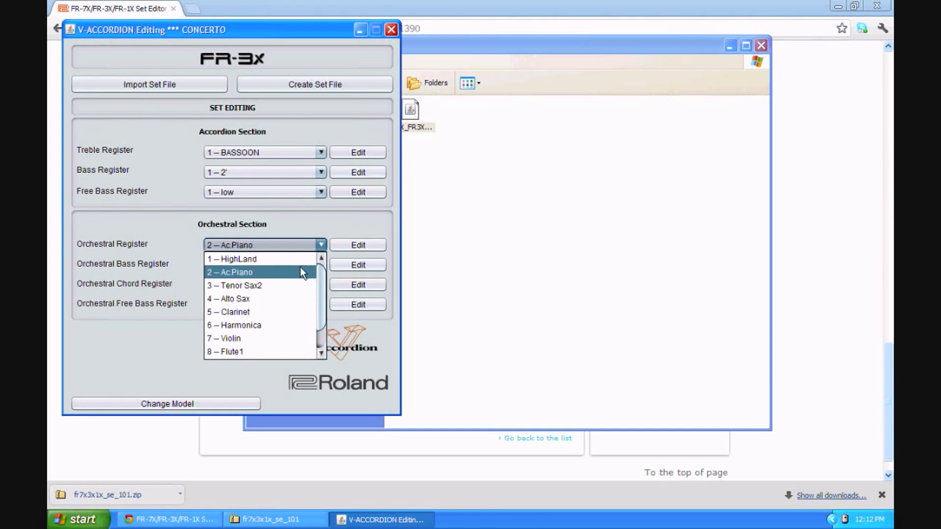
click(304, 218)
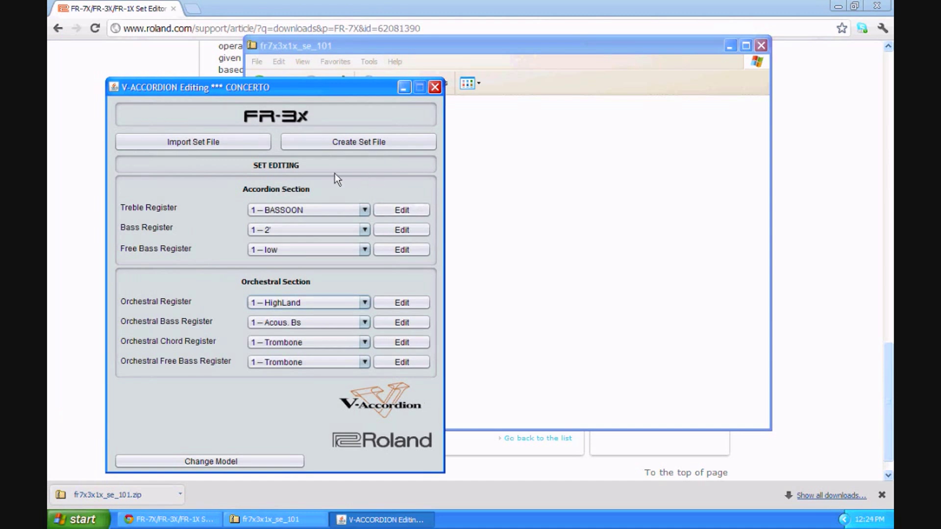
- Export the FR-3X set to the Desktop under the file name 999.ST3
click(345, 145)
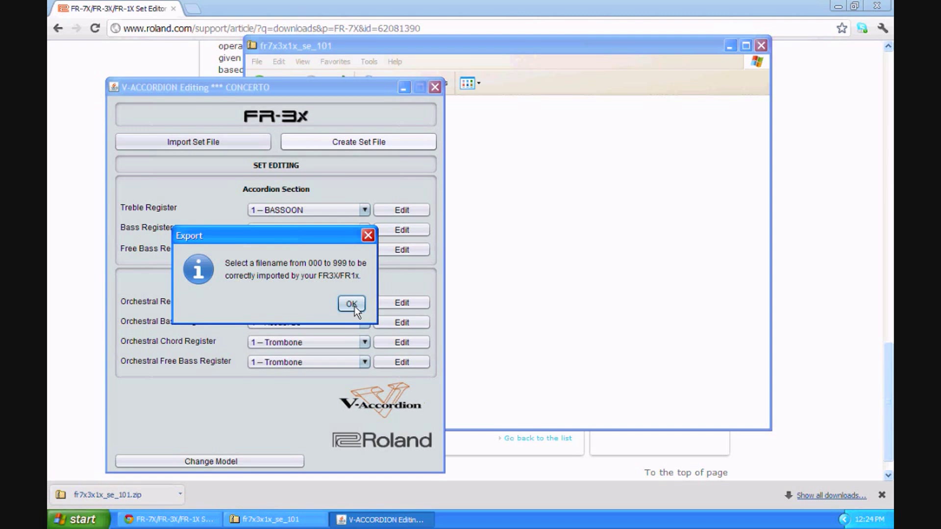
click(354, 306)
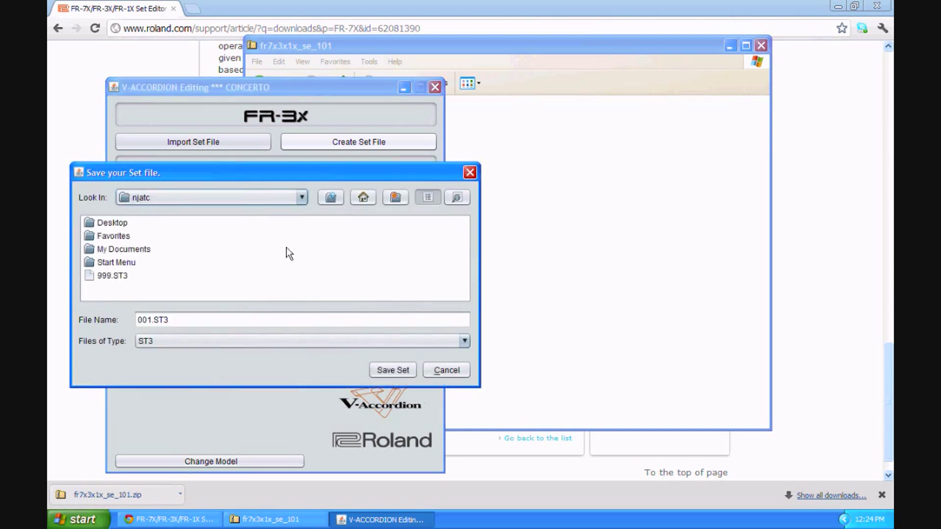
click(302, 197)
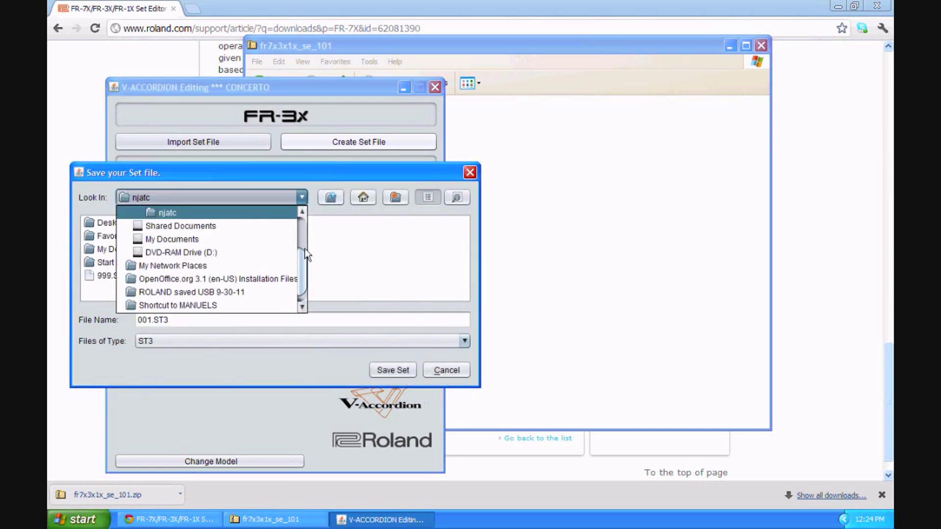
drag(301, 269, 298, 234)
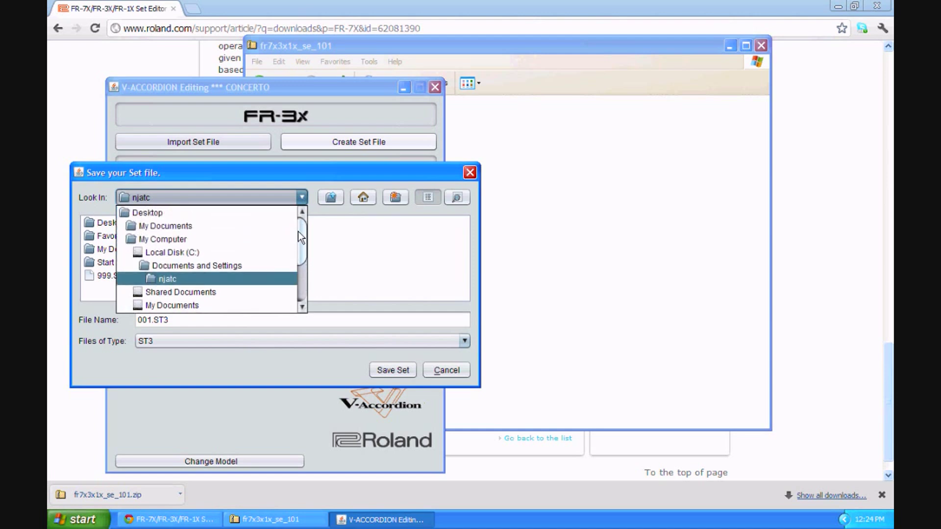
click(198, 212)
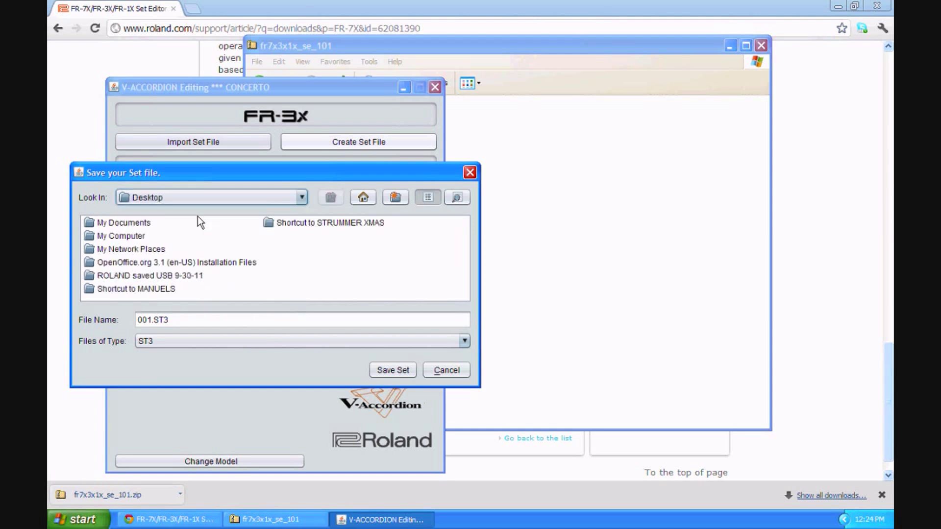
drag(199, 326, 126, 311)
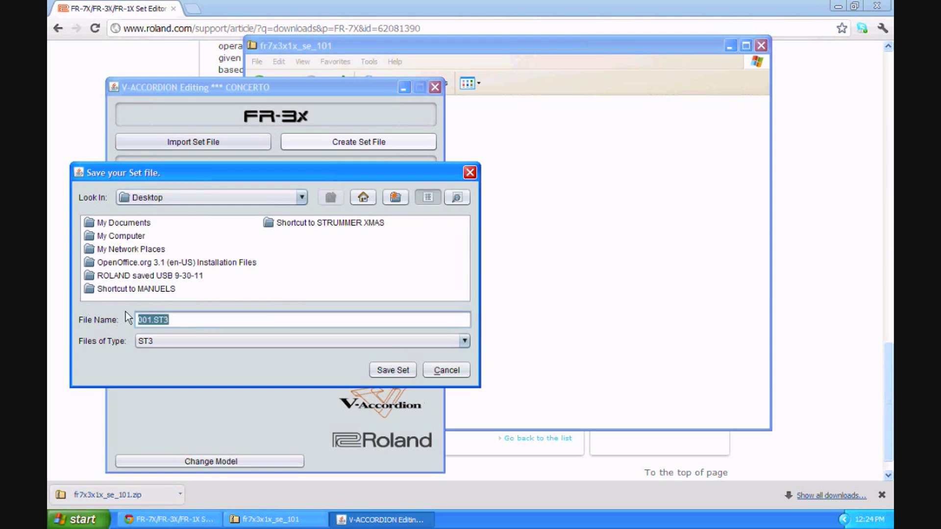
text(999)
click(393, 370)
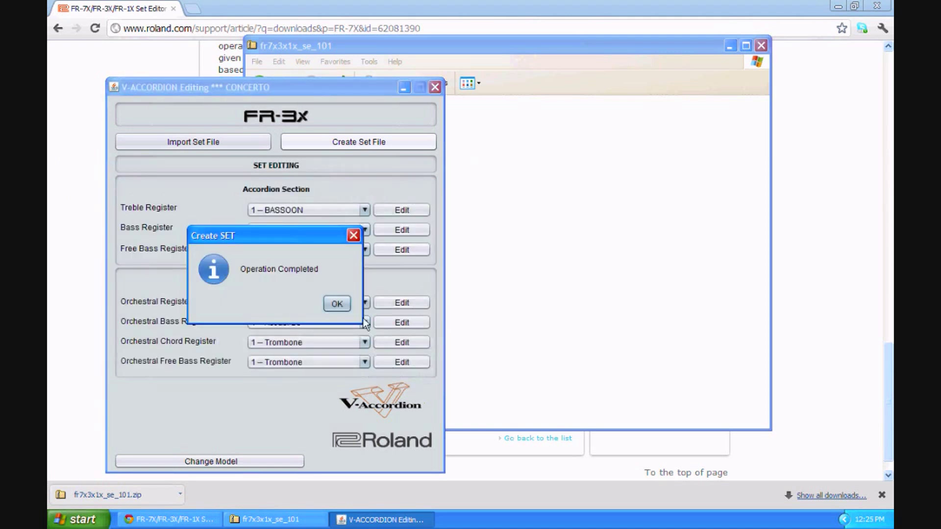
click(337, 304)
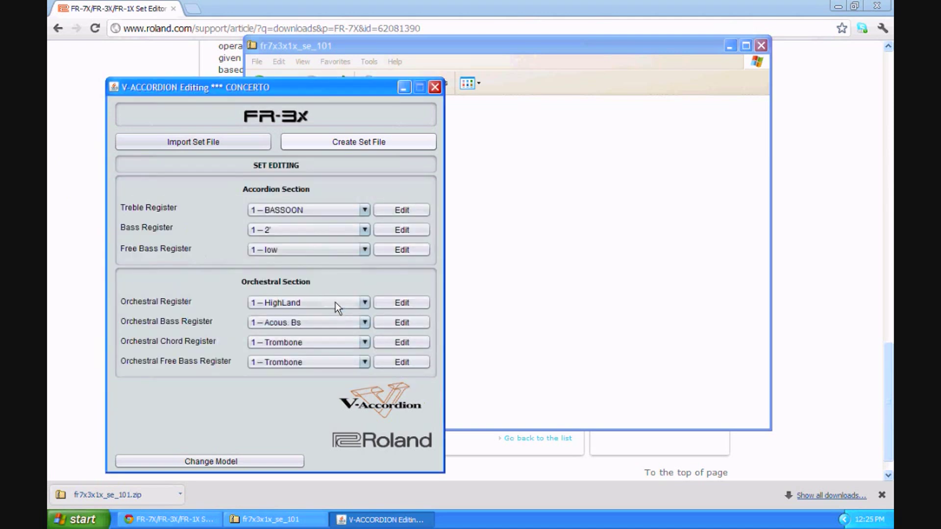
- Quit the Set Editor, close the editor folder and Chrome, and select 999.ST3 on the desktop
click(434, 87)
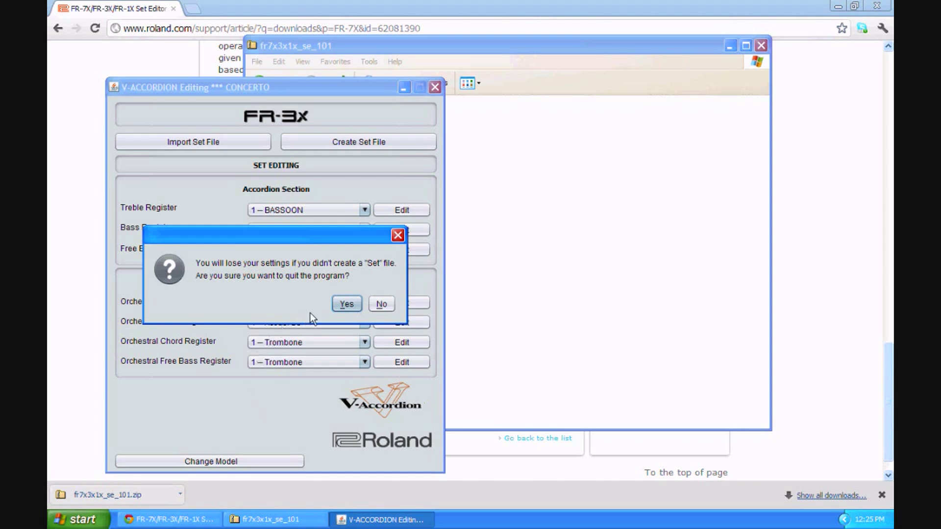
click(347, 303)
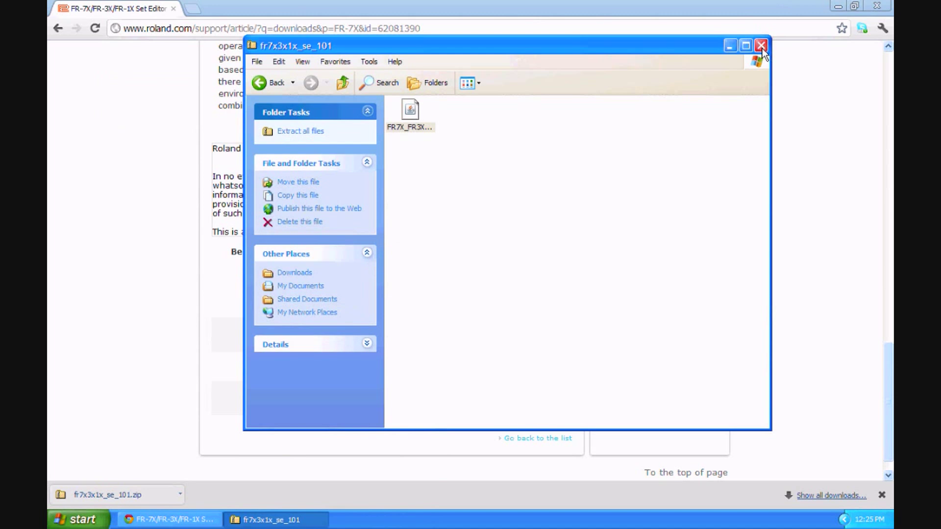
click(760, 46)
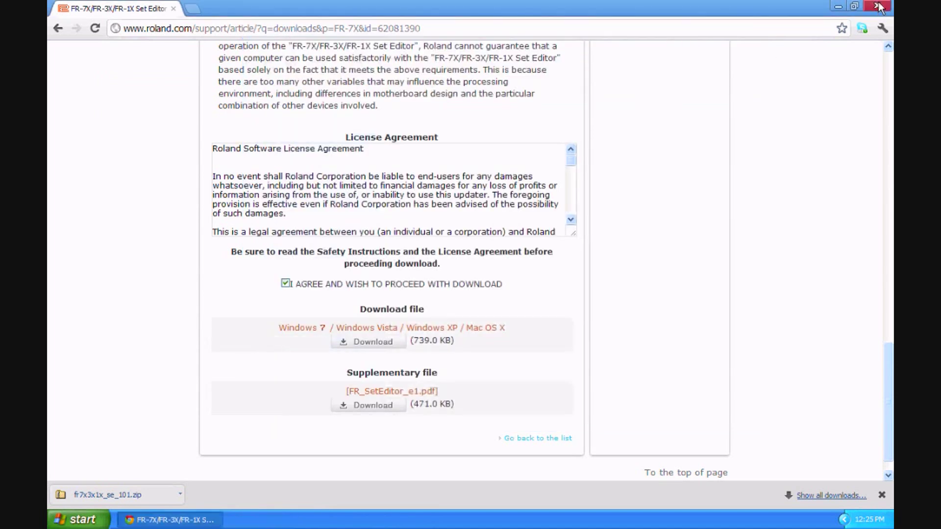
key(alt+F4)
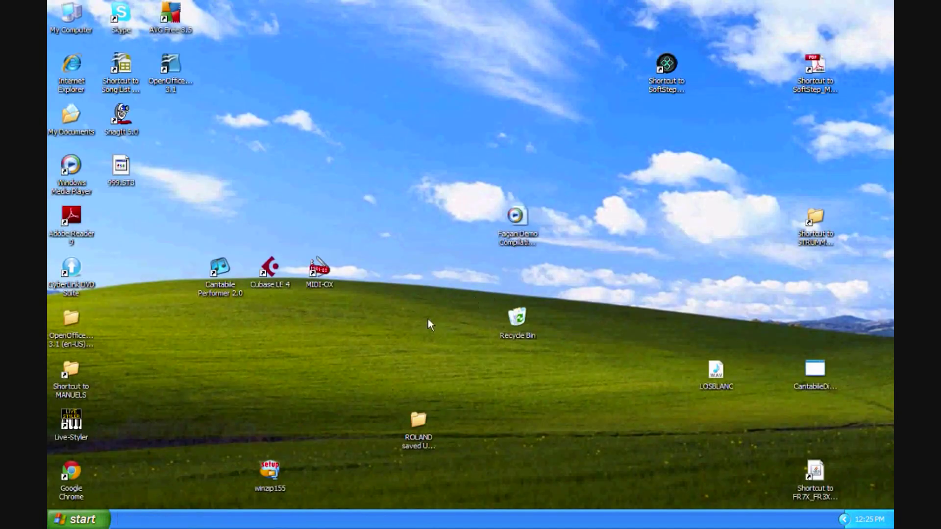
click(121, 166)
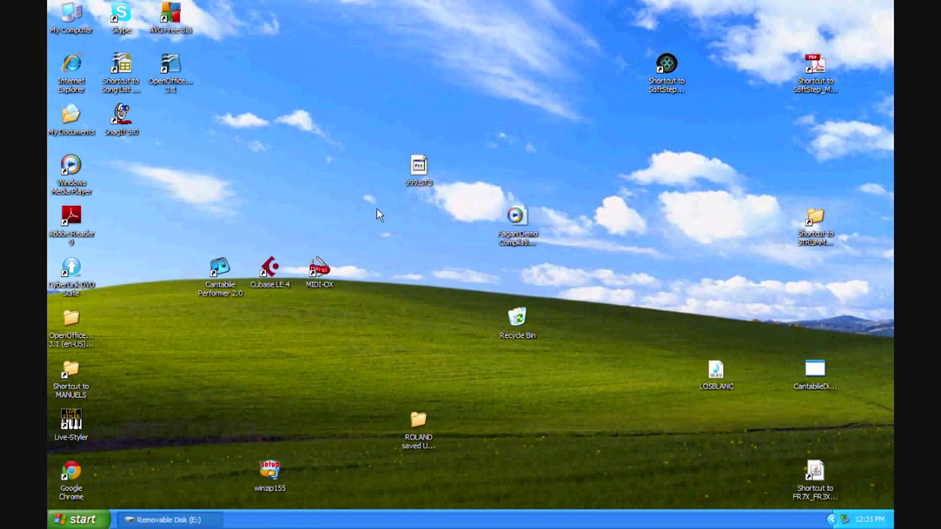
- Restore the Removable Disk (E:) window beside the desktop and copy 999.ST3 into it
click(171, 523)
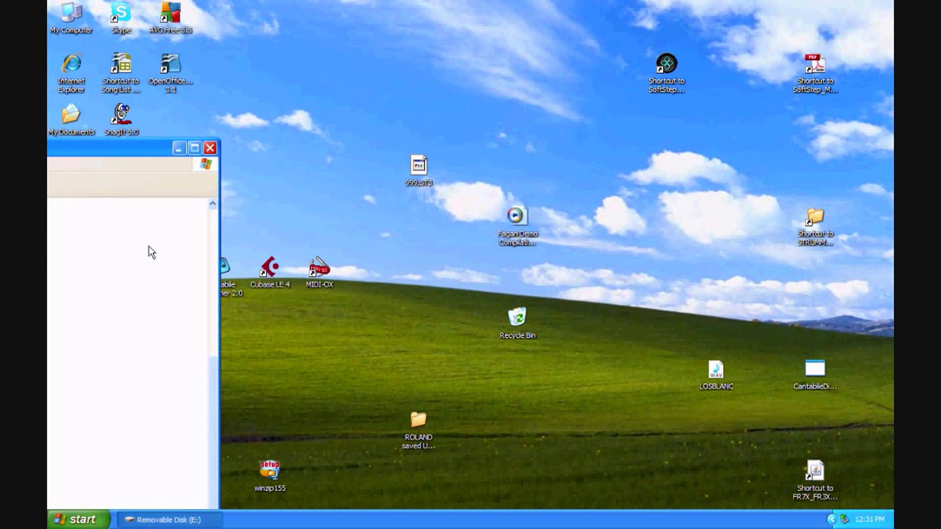
drag(119, 140, 296, 19)
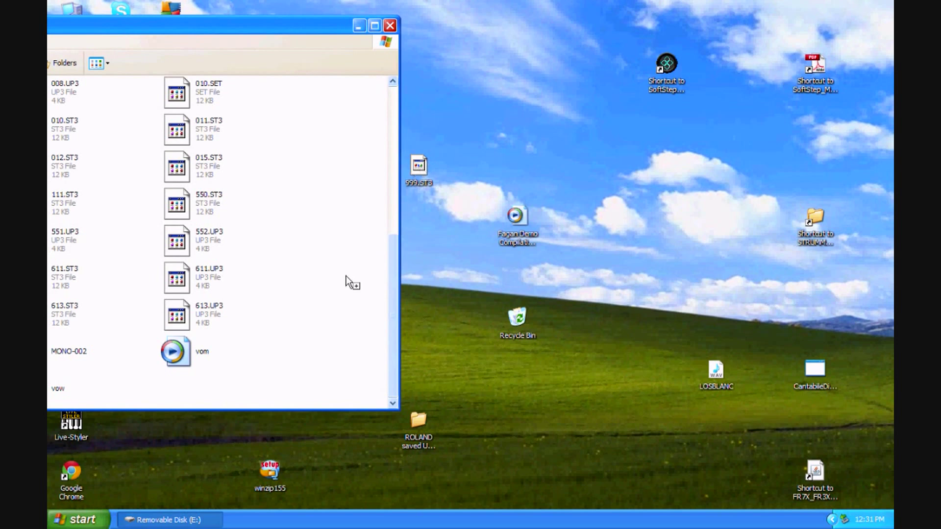
drag(276, 366, 276, 365)
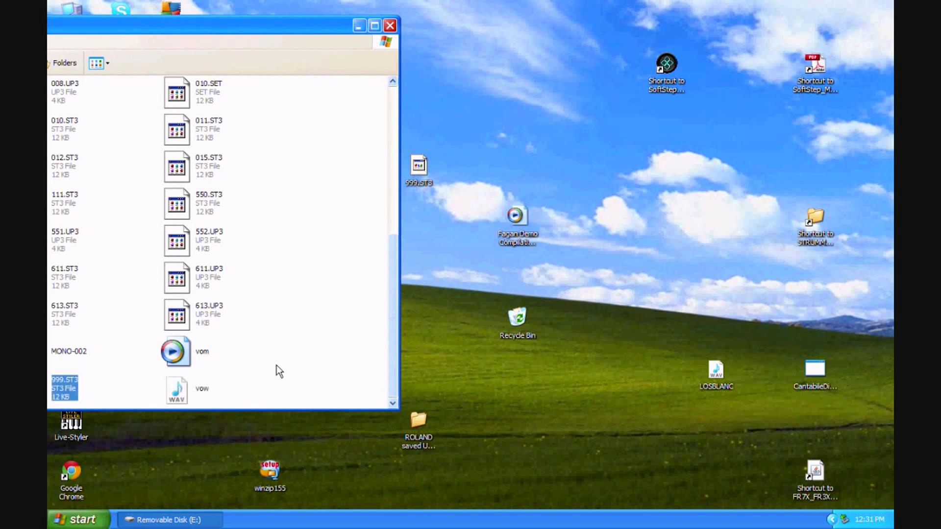